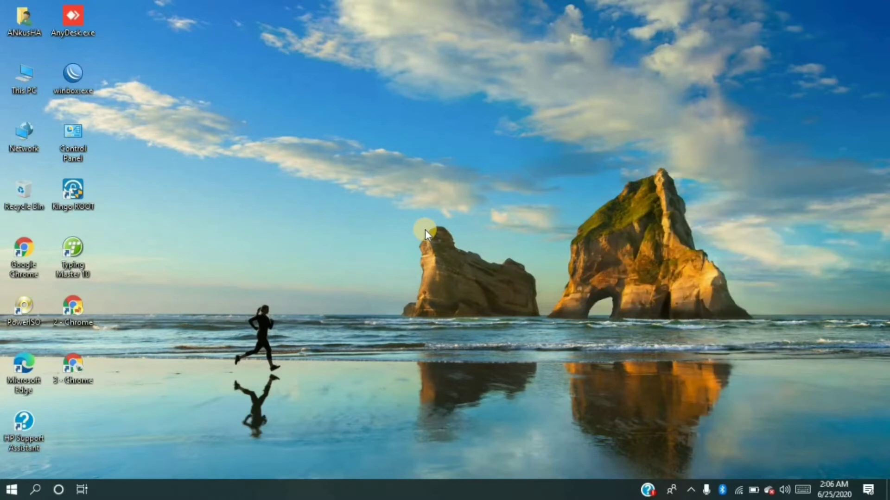
Open the format settings for the 29.2 GB USB drive G: from This PC.
double_click(22, 79)
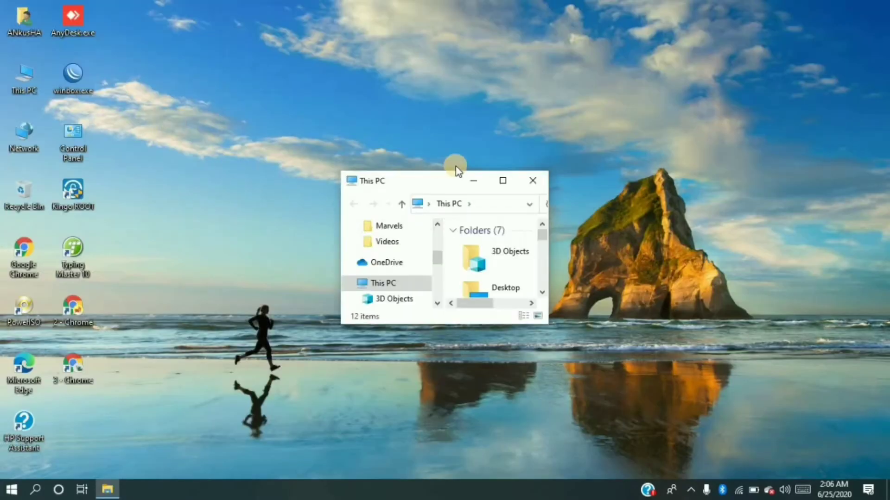
double_click(408, 178)
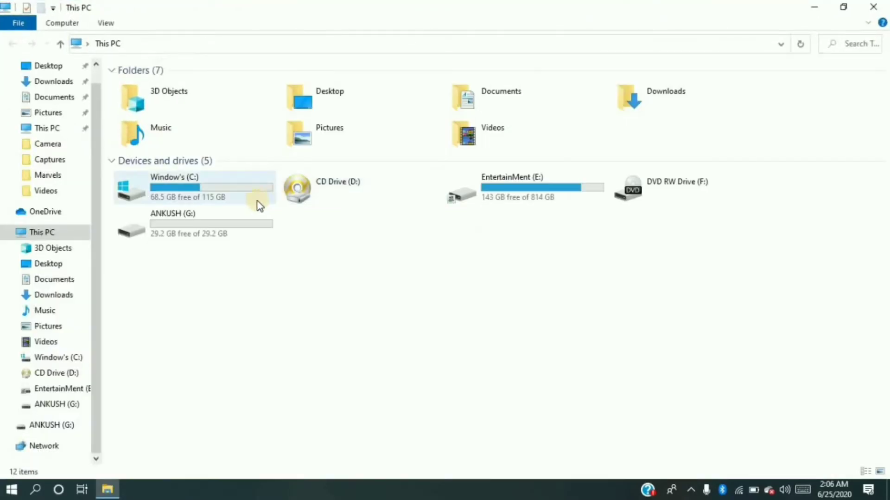
click(180, 220)
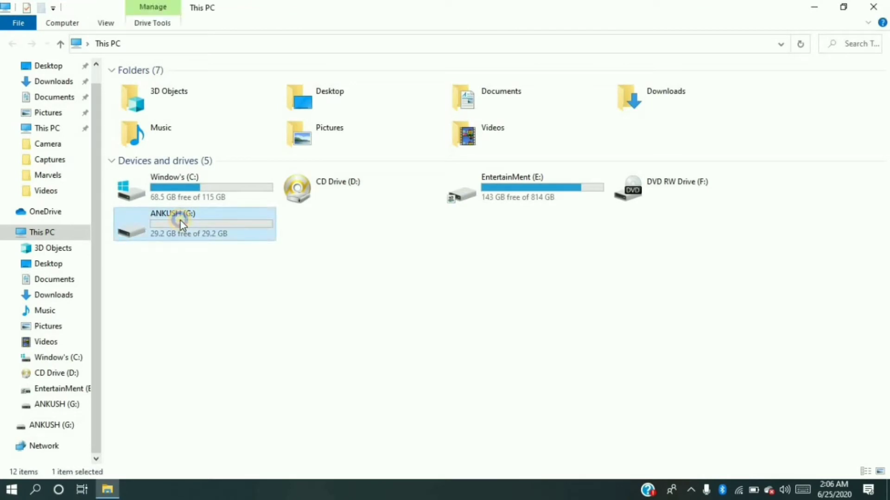
right_click(181, 220)
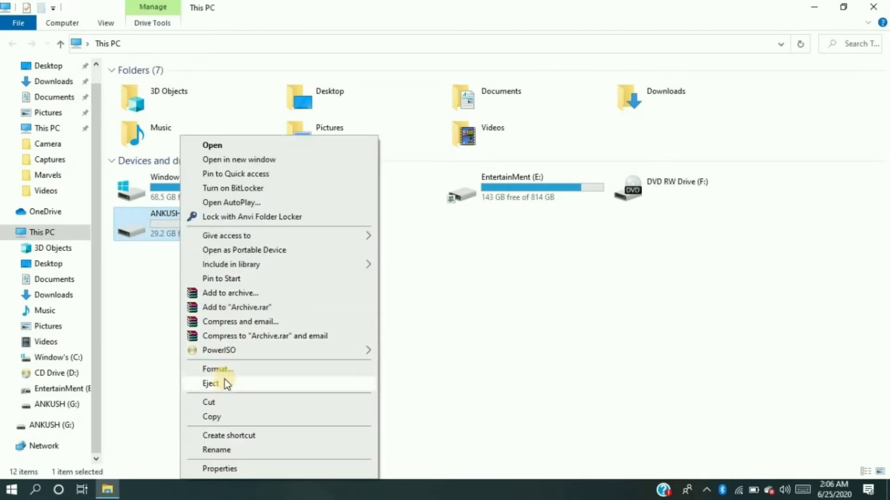
click(224, 371)
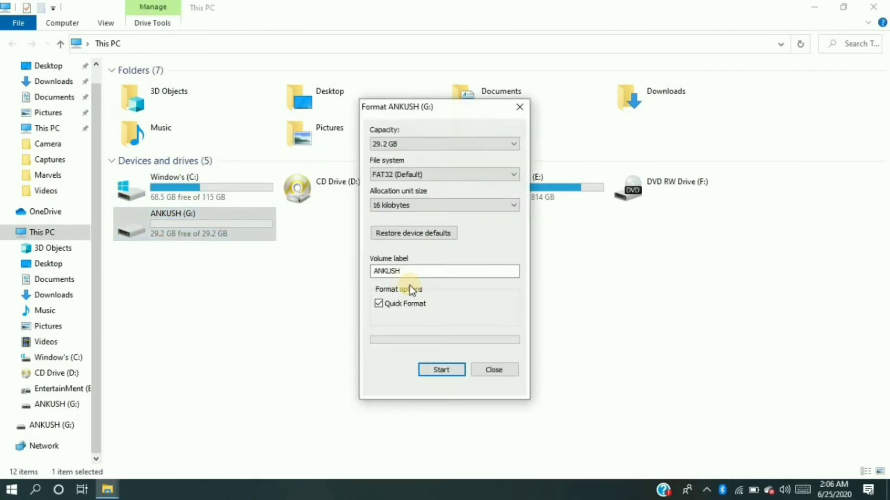
Restore the device defaults, quick-format drive G: as FAT32, and close the format dialog and file window.
click(407, 233)
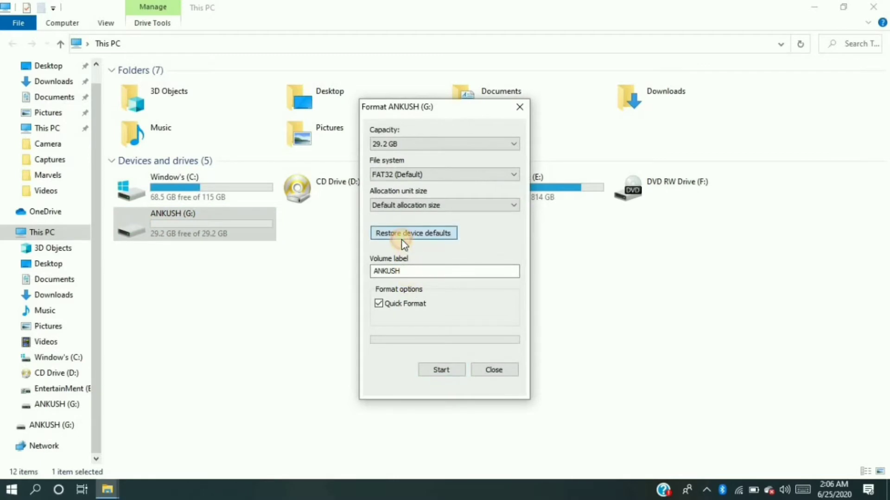
click(426, 371)
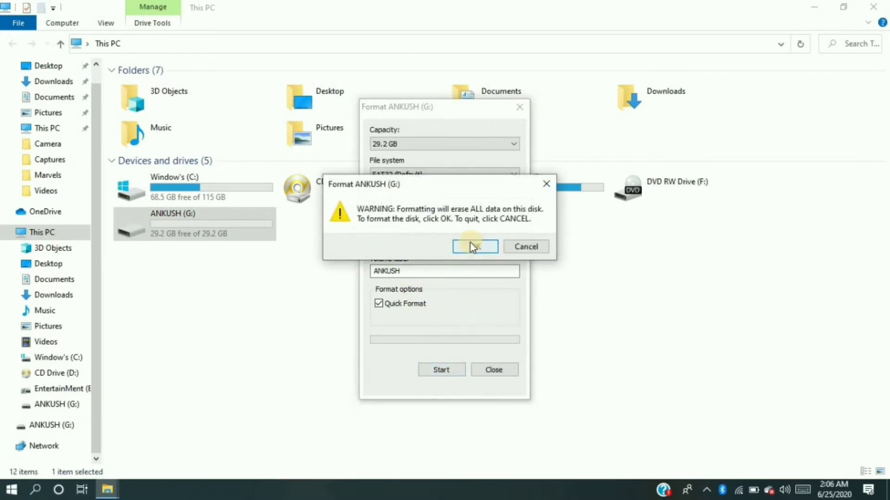
click(470, 245)
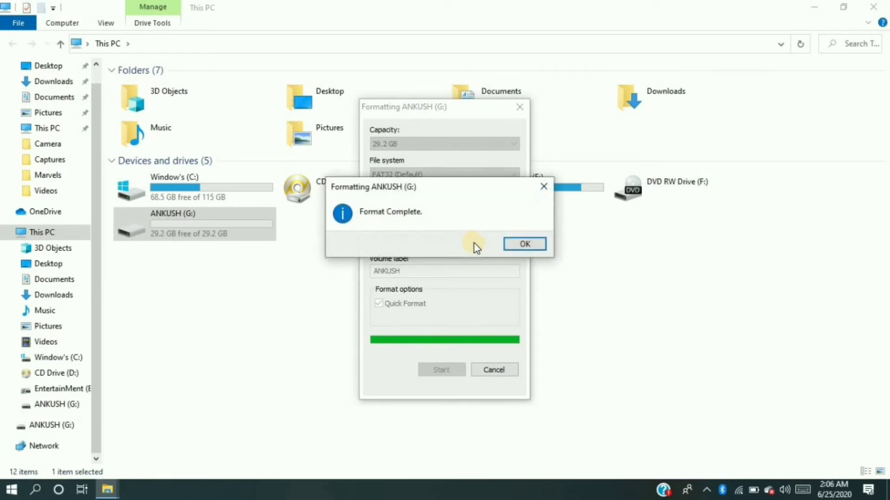
click(513, 243)
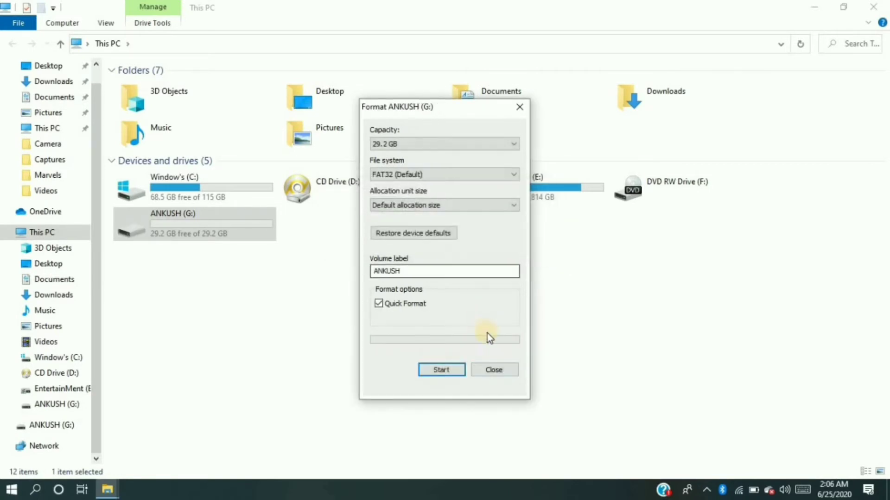
click(494, 371)
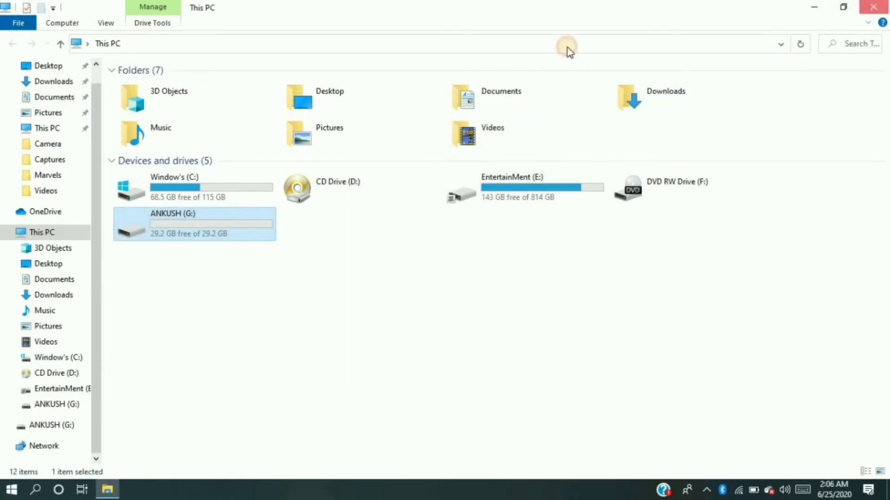
click(873, 8)
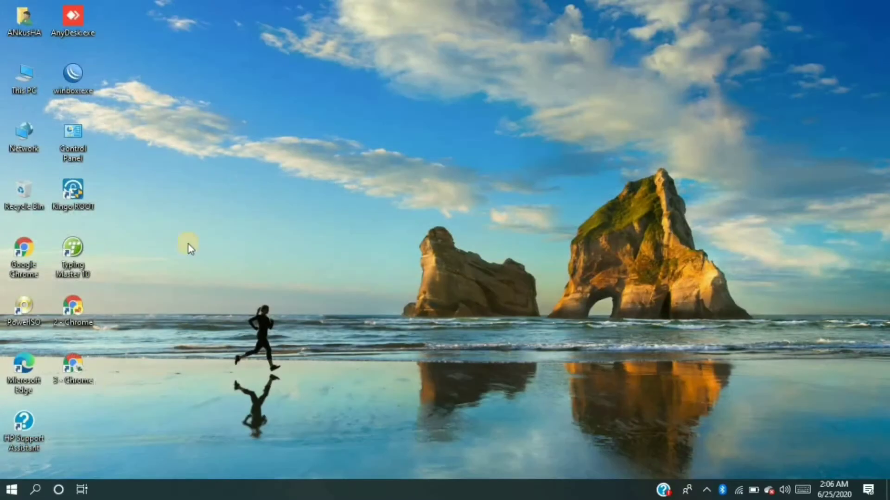
Run PowerISO as administrator, continue with the unregistered version and maximize its window.
right_click(25, 308)
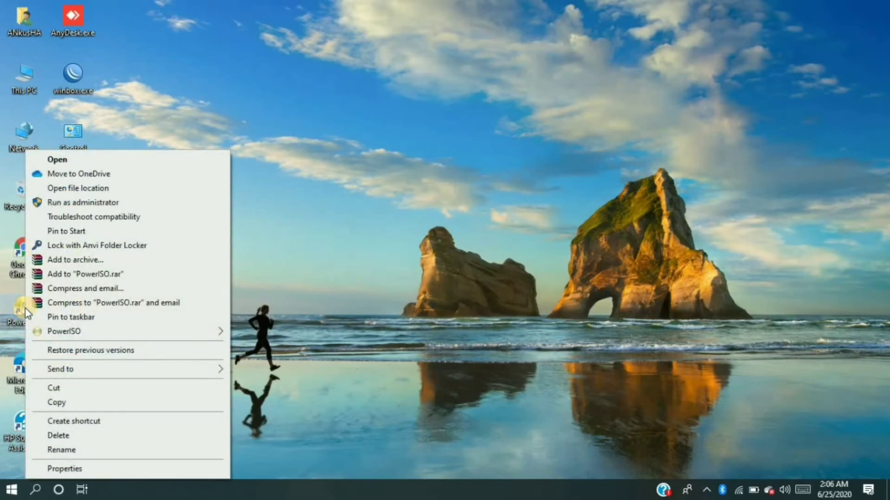
click(82, 203)
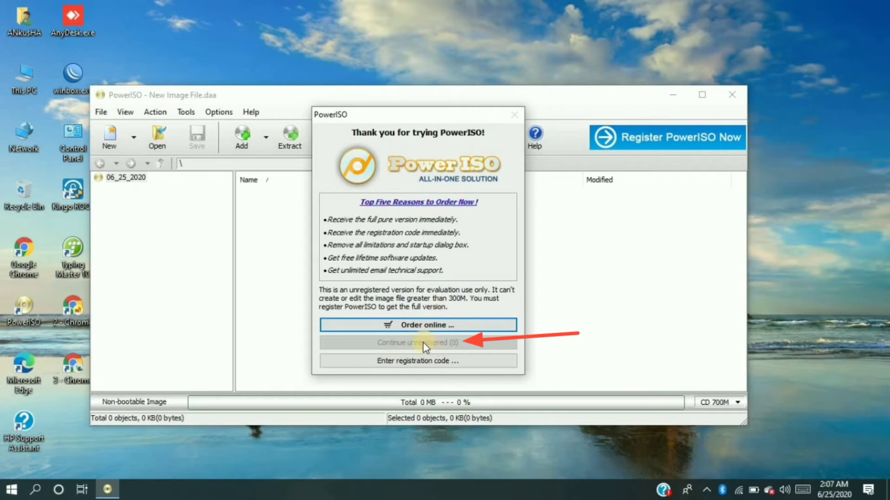
click(430, 344)
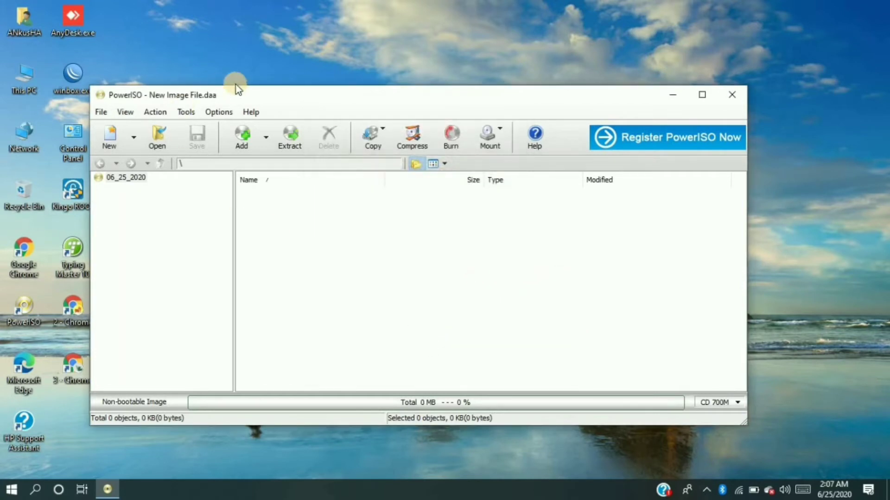
double_click(293, 95)
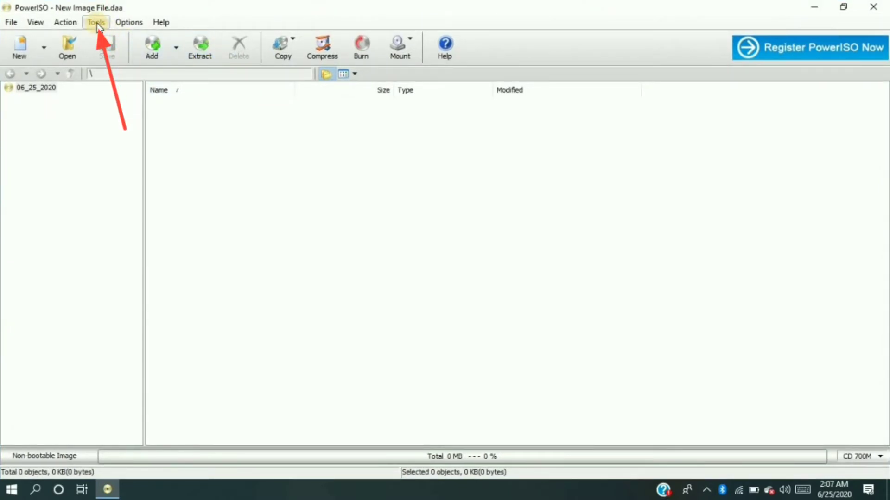
Start creating a bootable USB drive and browse for its image file in the Entertainment\Software\ALL OS IMAGE'S folder on drive E:.
click(97, 22)
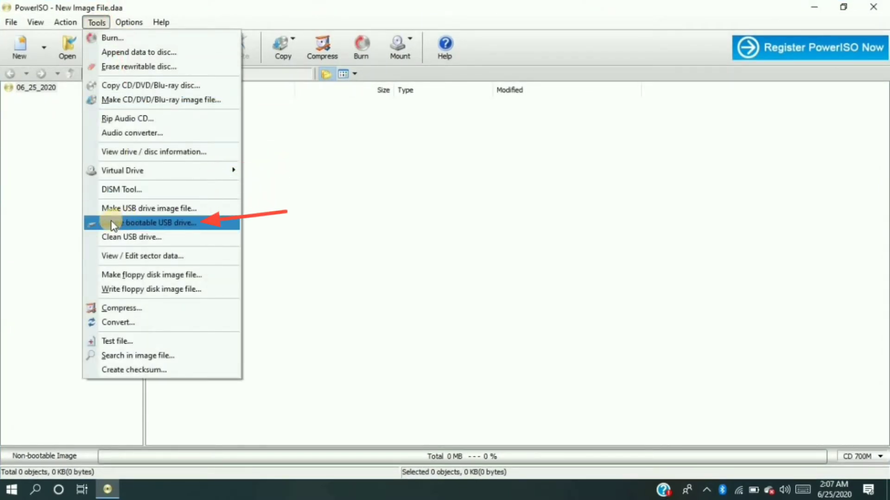
click(146, 226)
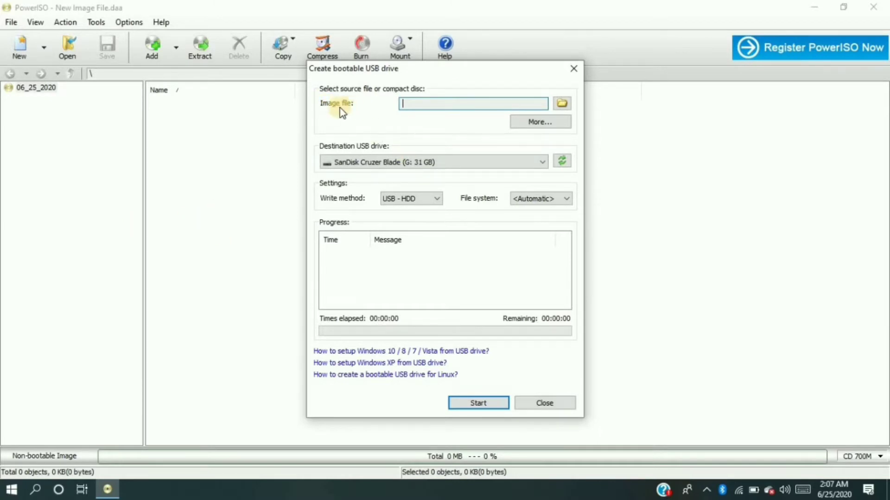
click(562, 103)
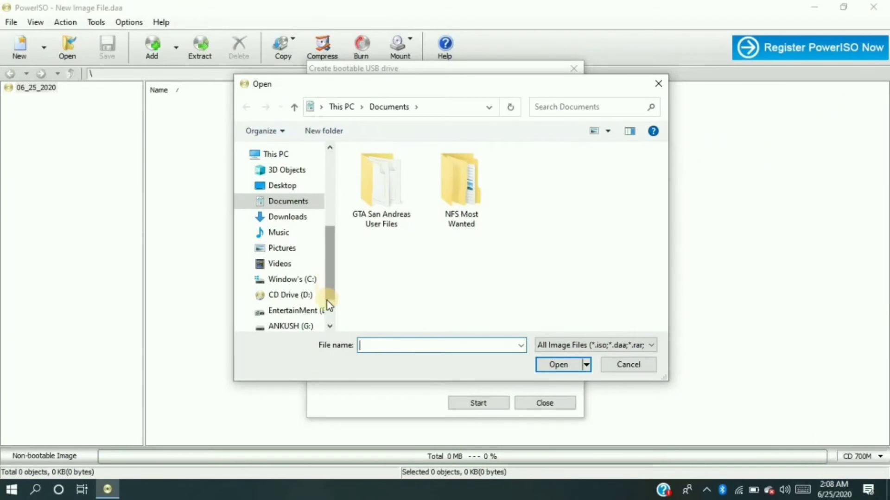
scroll(327, 301, down, 1)
click(294, 258)
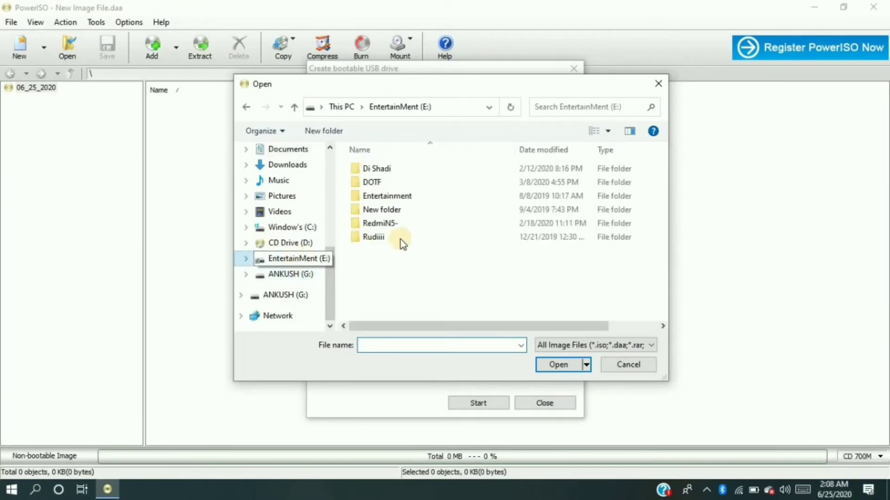
double_click(381, 198)
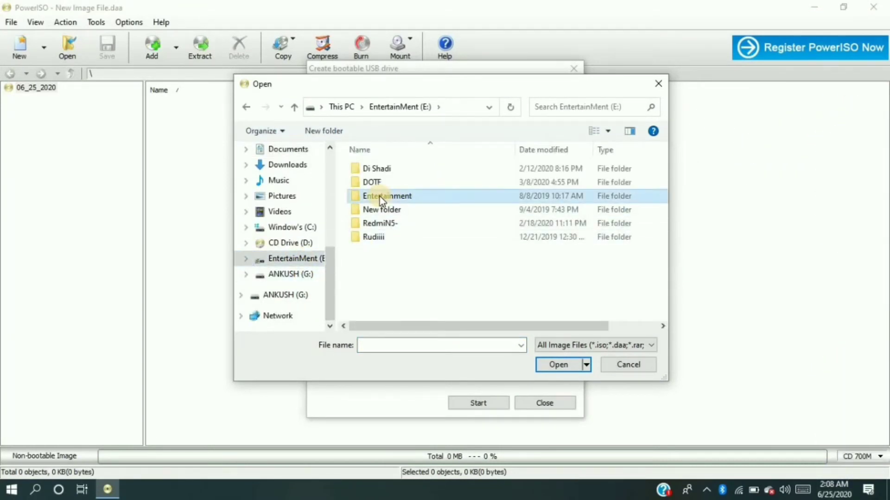
click(419, 194)
double_click(420, 195)
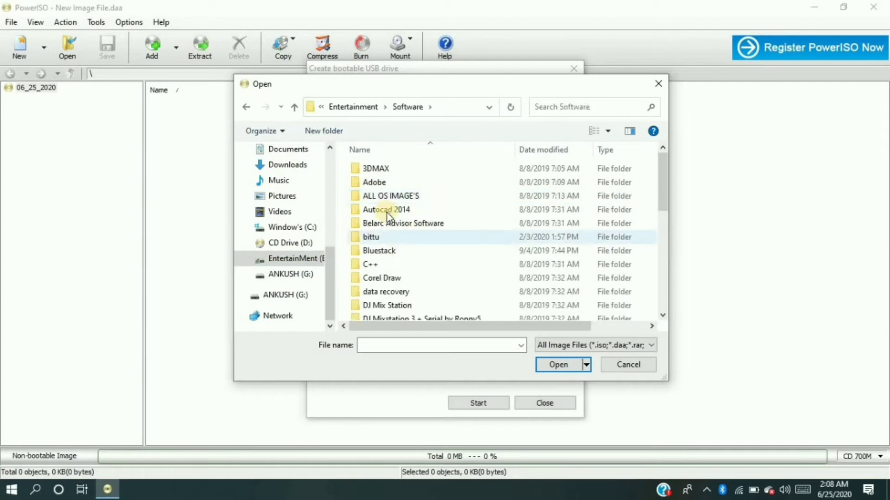
double_click(385, 194)
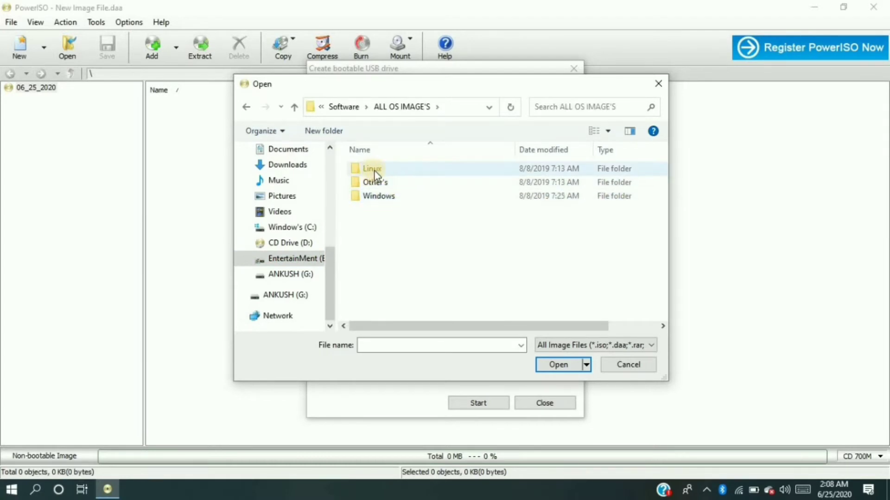
Load kali-linux-2.0-i386.iso from the Linux folder as the source image file.
double_click(381, 198)
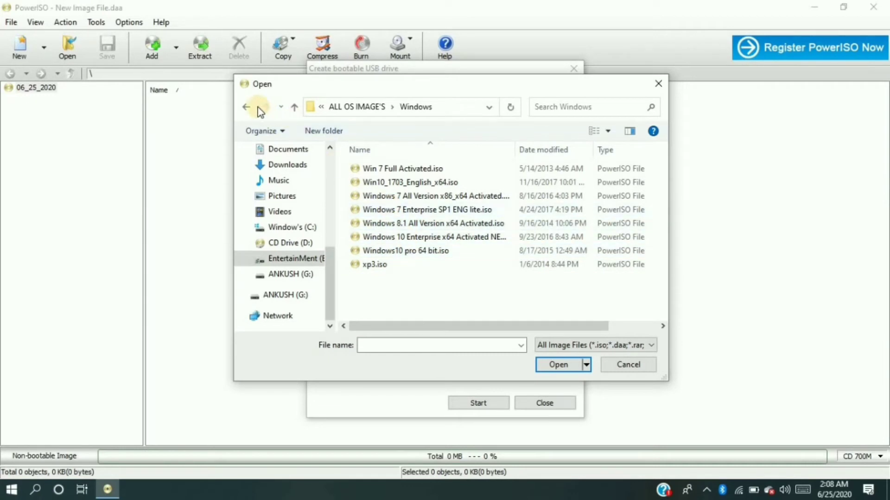
click(338, 116)
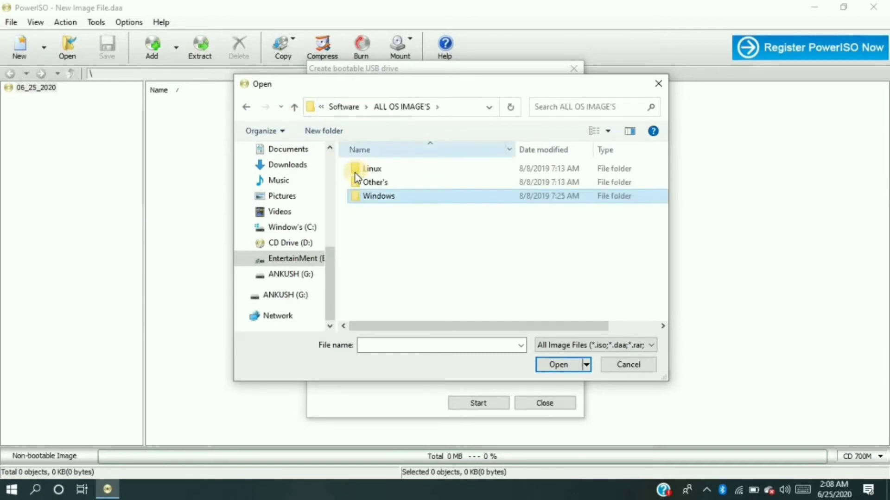
double_click(366, 168)
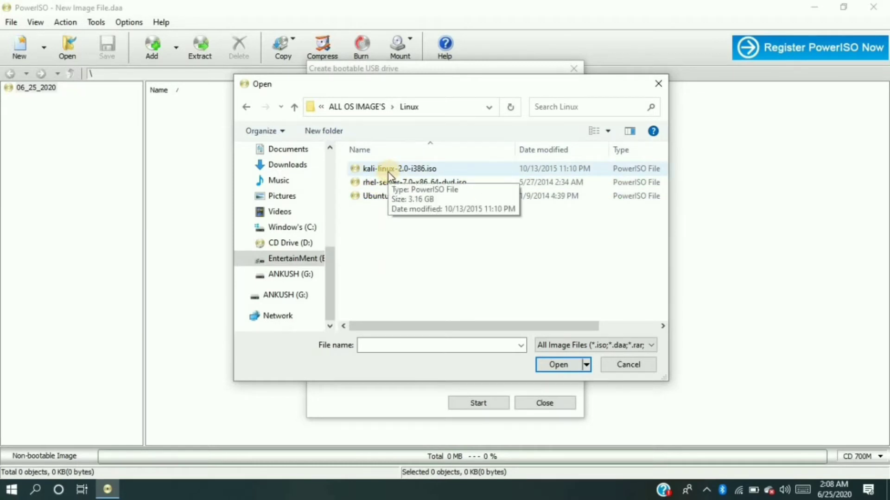
click(390, 174)
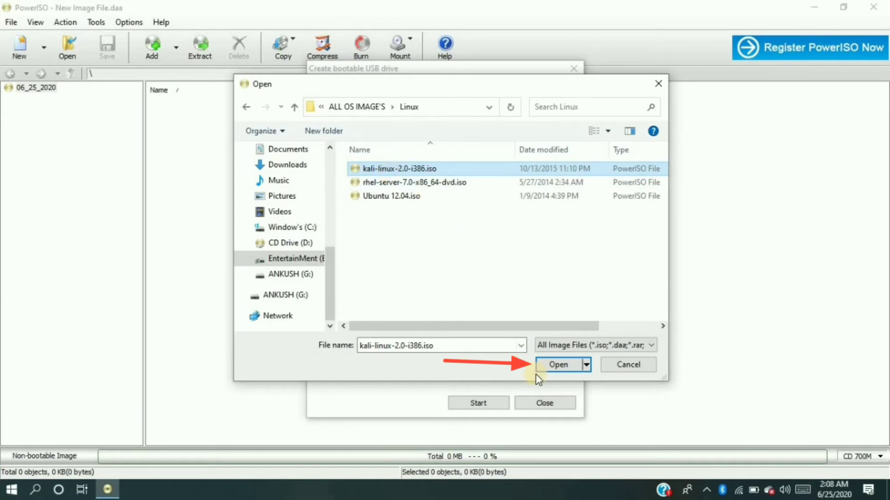
click(558, 365)
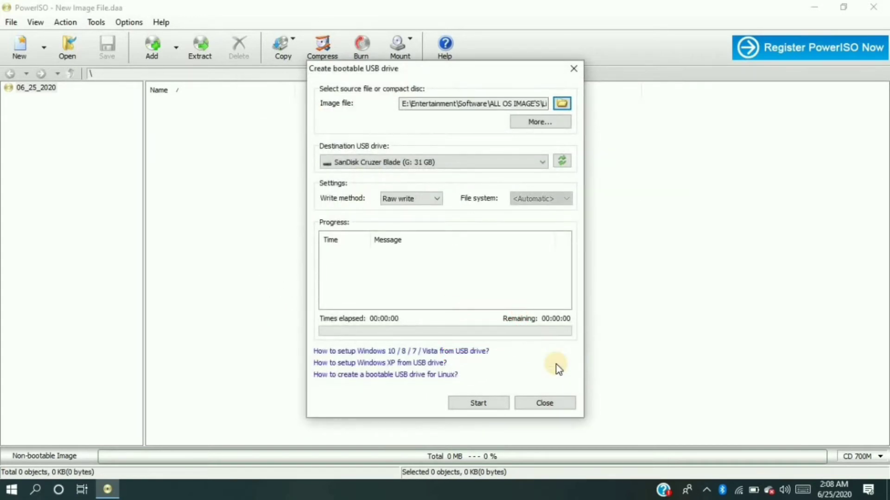
Select SanDisk Cruzer Blade (G: 31 GB) as the destination and write the image to it, accepting the overwrite of all data.
click(419, 161)
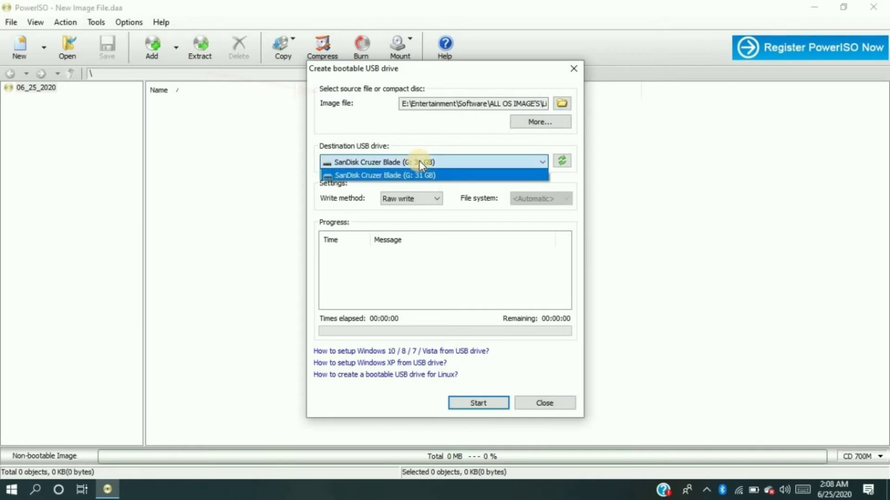
click(403, 176)
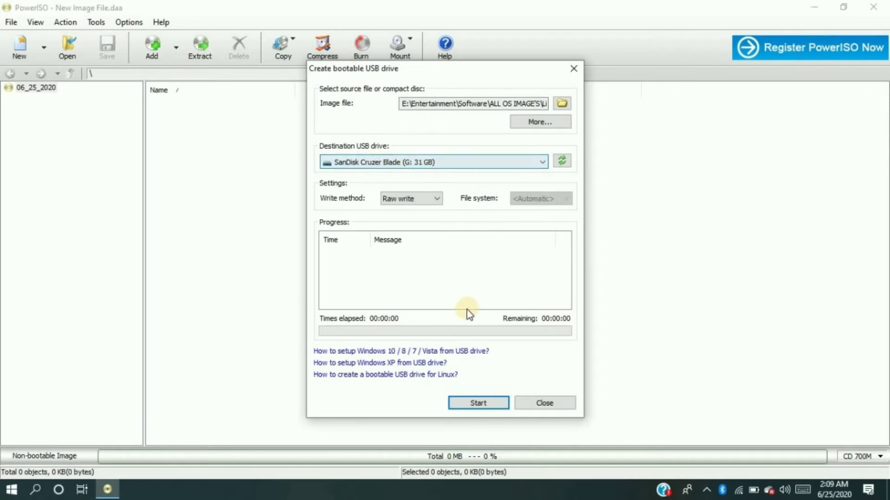
click(476, 404)
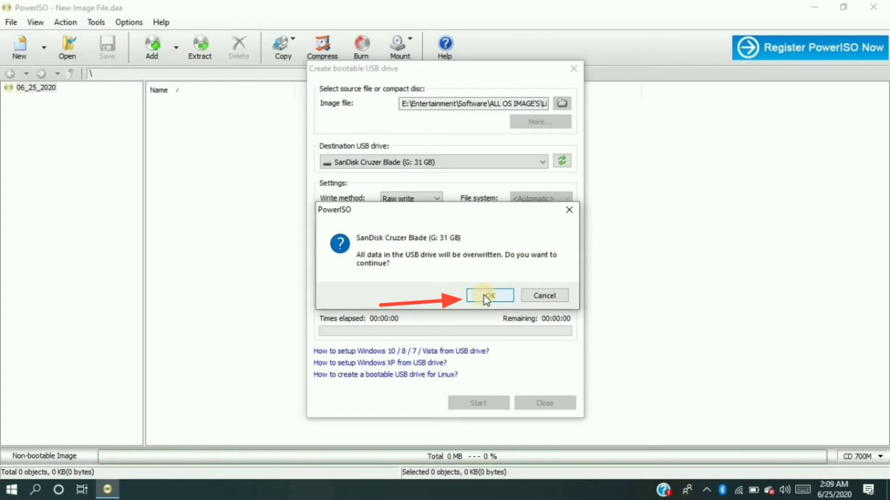
click(487, 297)
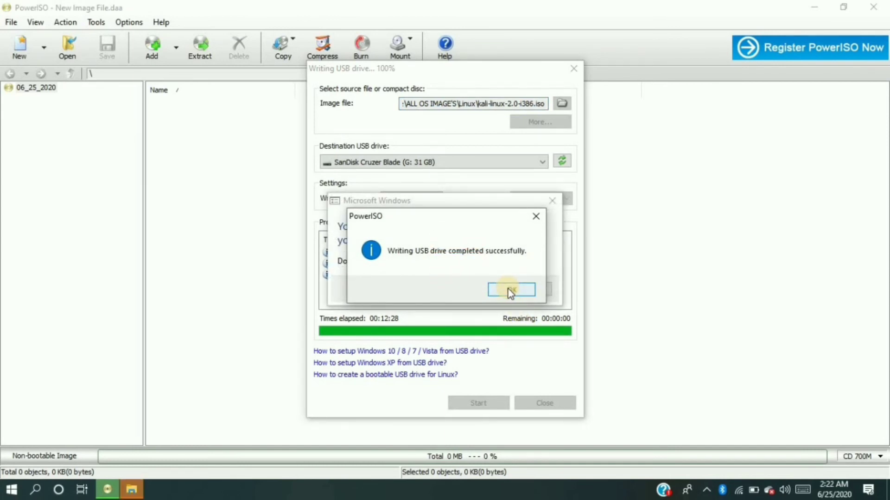
click(511, 290)
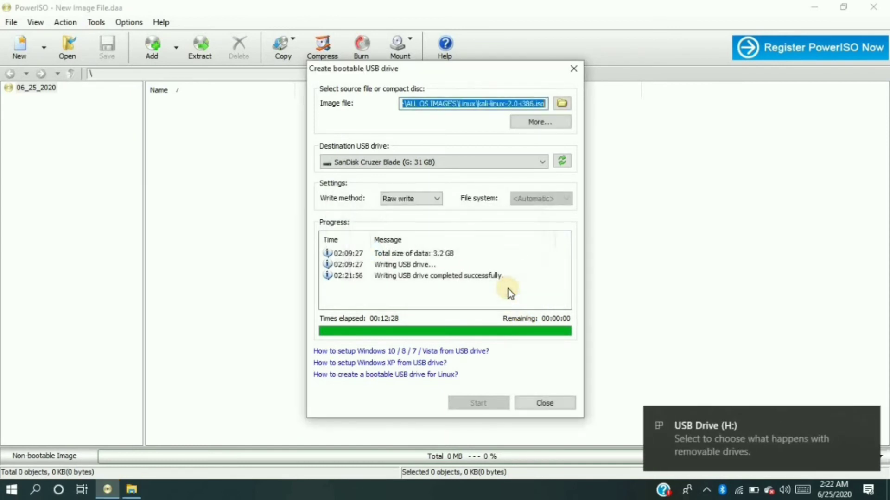
Close the bootable USB drive dialog and PowerISO, and decline formatting the disk in drive G:.
click(544, 403)
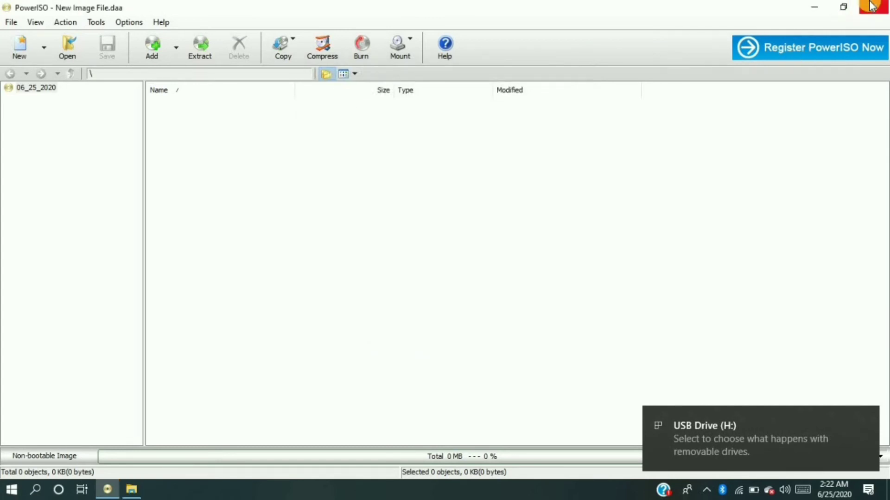
click(873, 8)
click(522, 296)
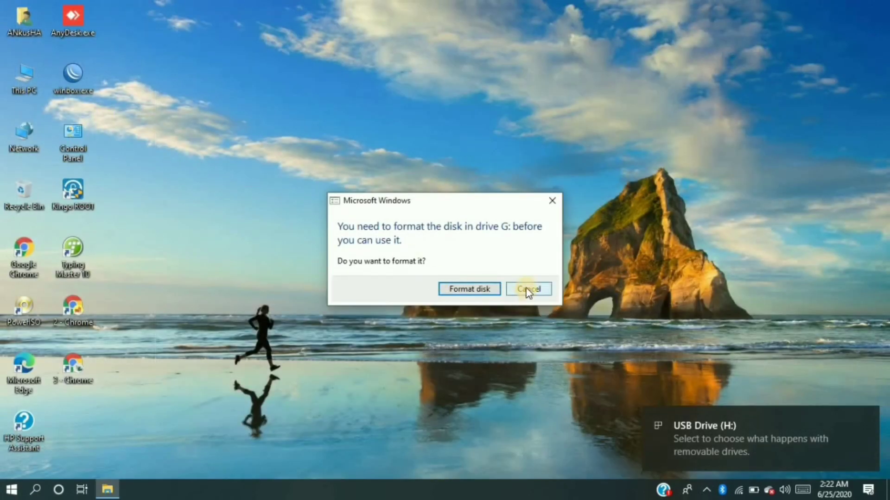
Open This PC in a maximized window and check the USB Drive (H:) and USB Drive (G:) entries.
double_click(19, 71)
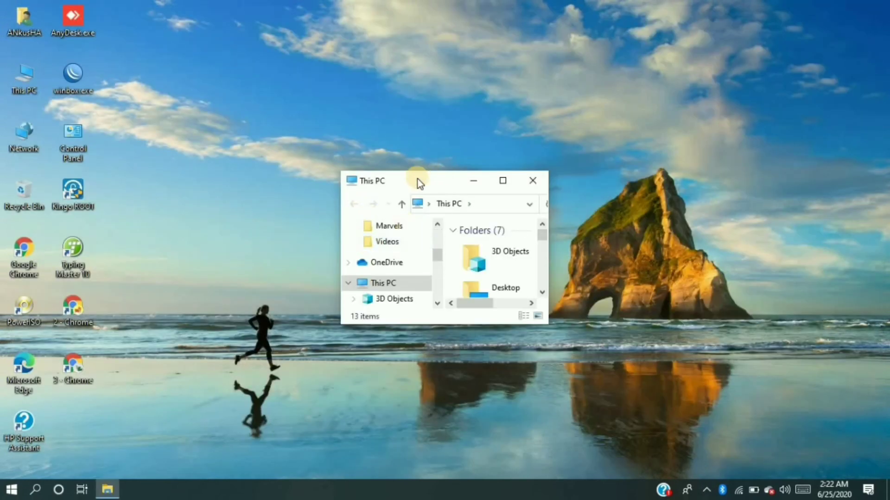
double_click(417, 179)
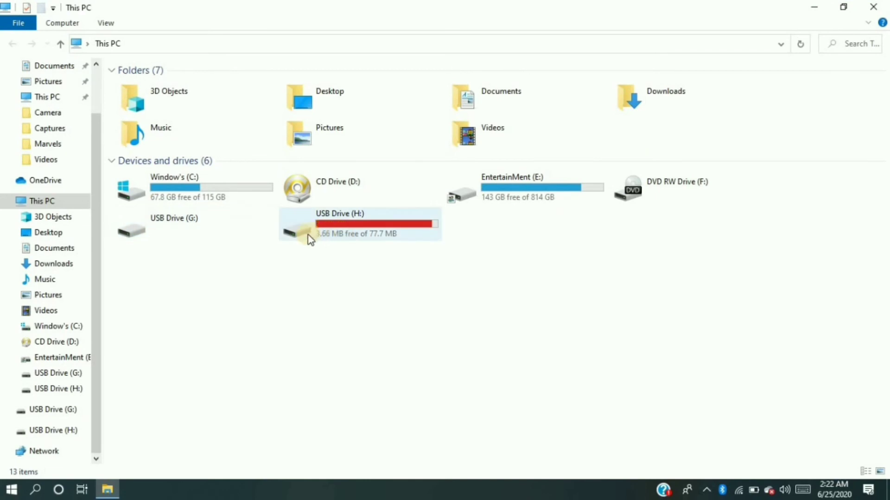
click(350, 234)
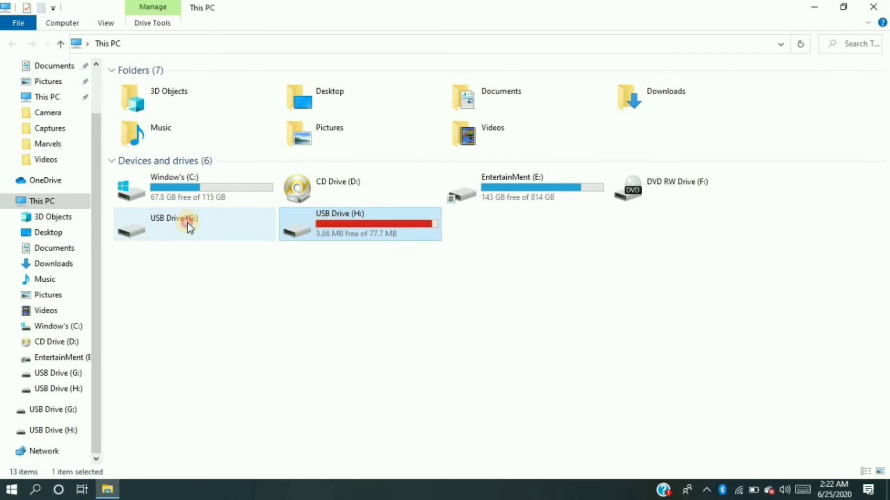
click(145, 226)
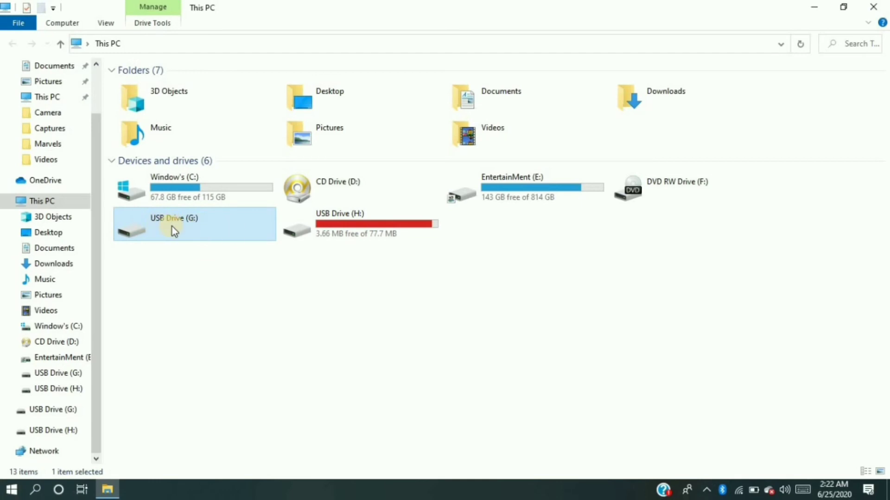
click(344, 289)
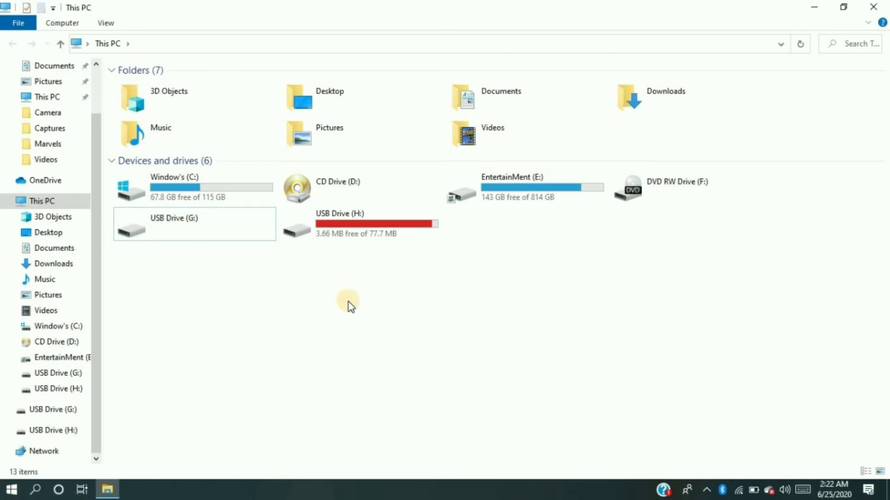
View the commands available for USB Drive (G:), such as Format, without running any, and close the This PC window.
right_click(175, 233)
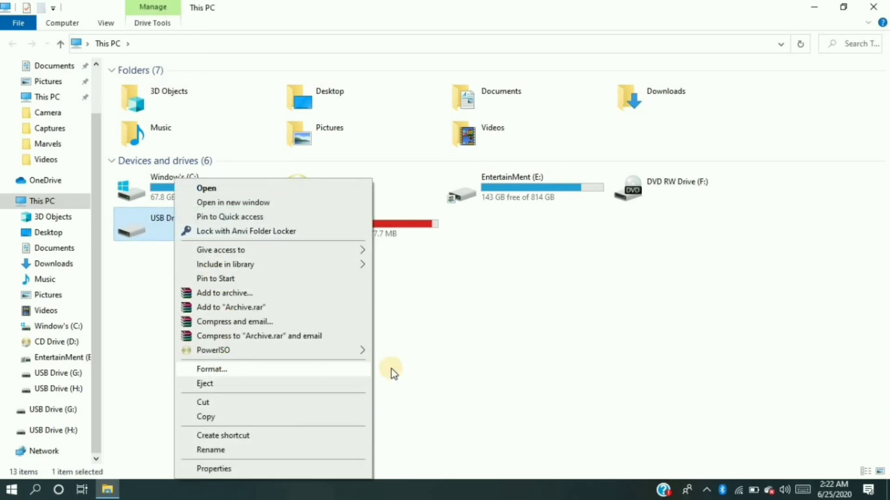
click(401, 306)
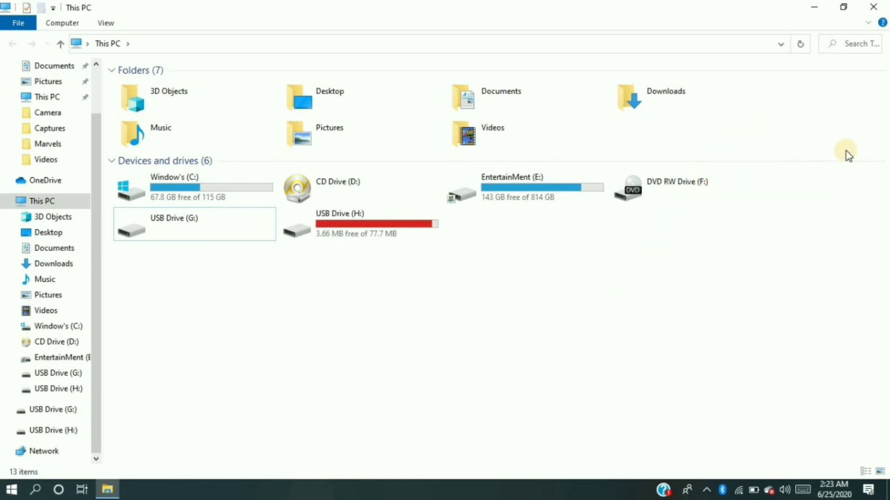
click(874, 7)
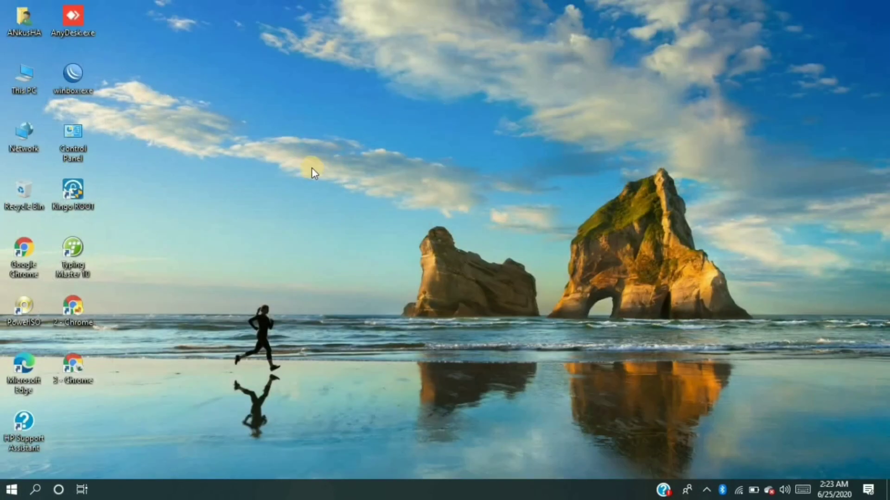